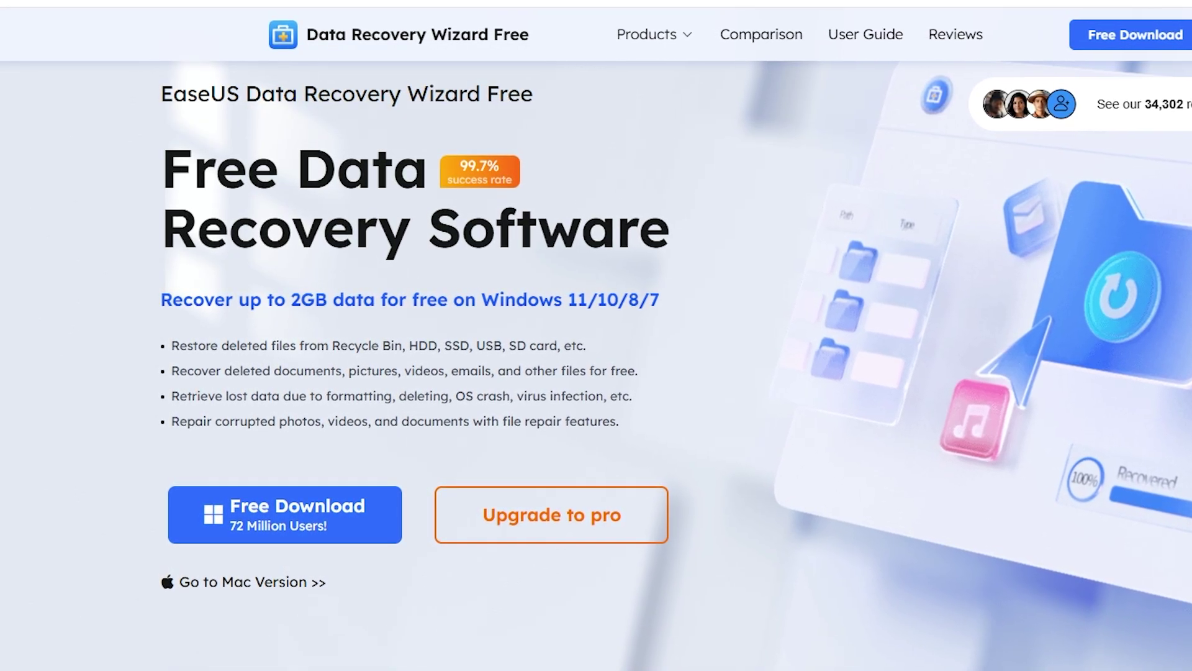
# - Highlight the EaseUS Data Recovery Wizard heading and the first bullet about restoring deleted files
pyautogui.moveTo(162, 94); pyautogui.dragTo(487, 94)
pyautogui.click(175, 353)
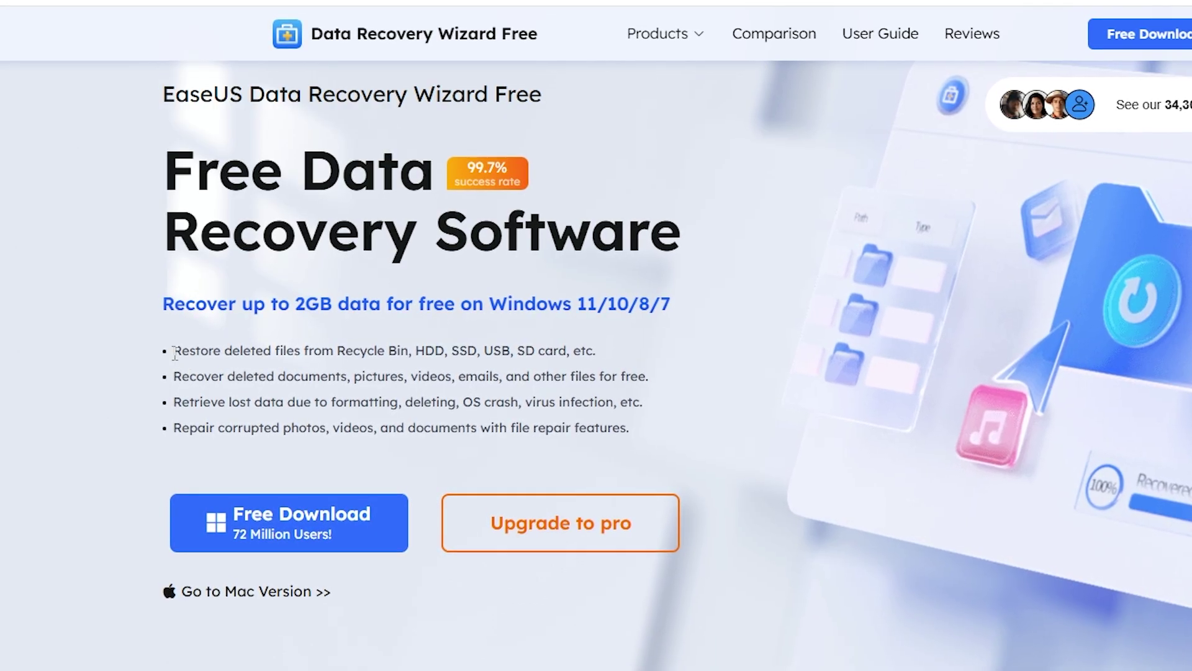
pyautogui.moveTo(175, 353)
pyautogui.mouseDown()
pyautogui.moveTo(475, 371)
pyautogui.moveTo(486, 355)
pyautogui.mouseUp()
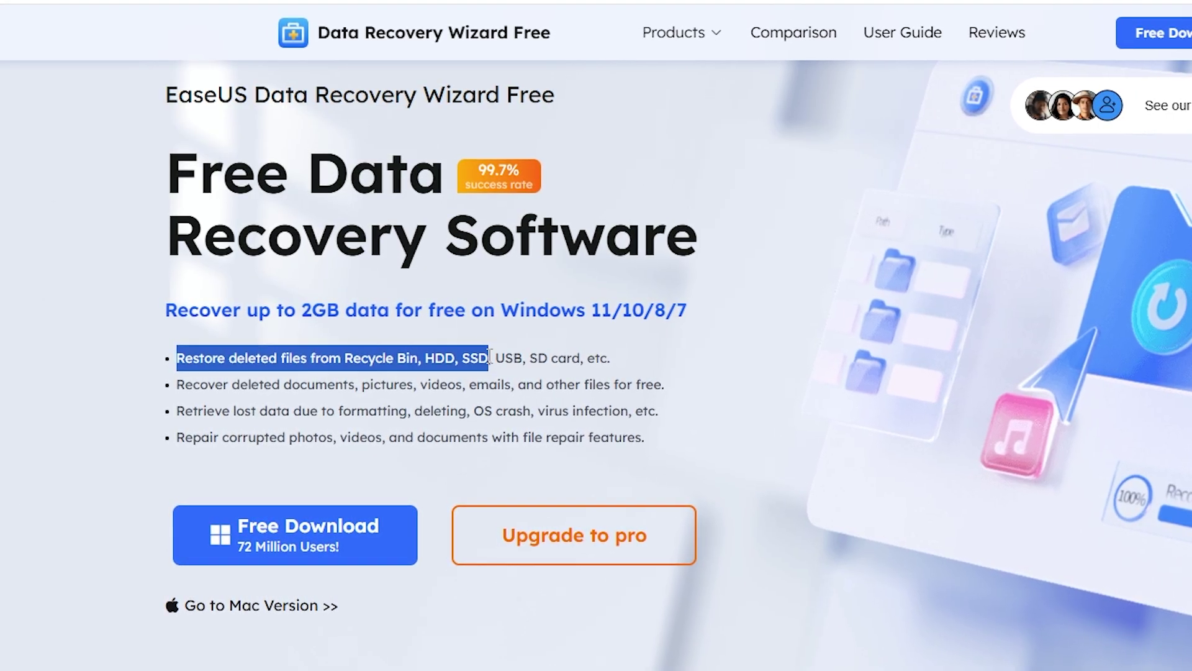
pyautogui.moveTo(490, 356); pyautogui.dragTo(616, 367)
pyautogui.click(325, 436)
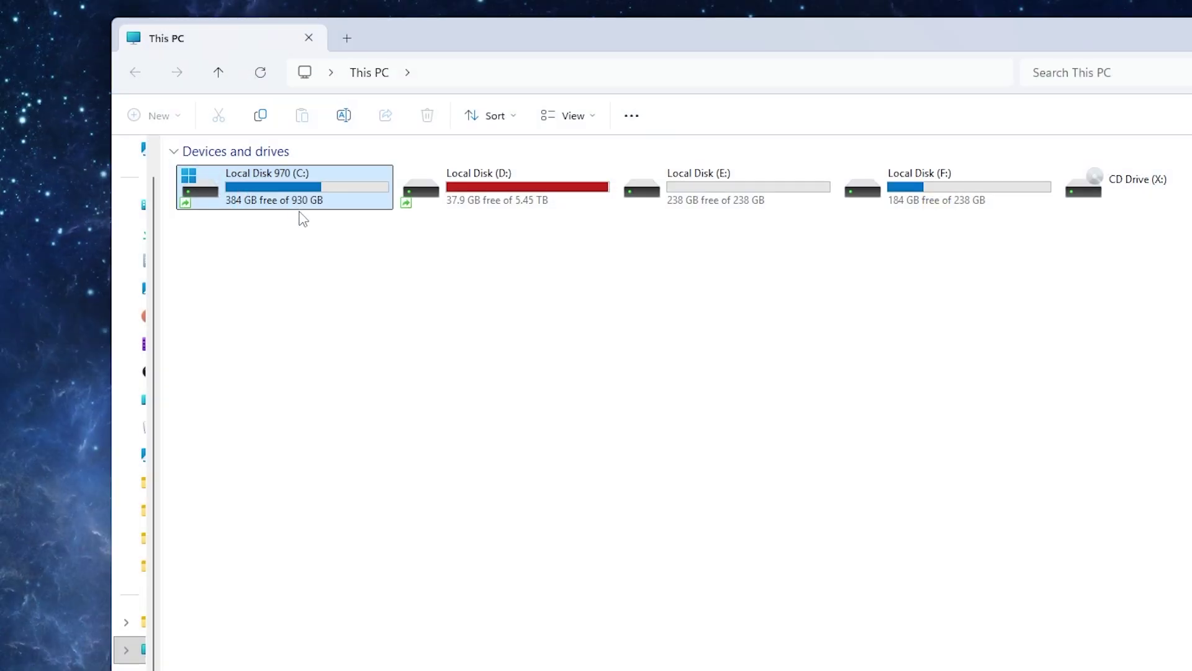
pyautogui.moveTo(285, 188)
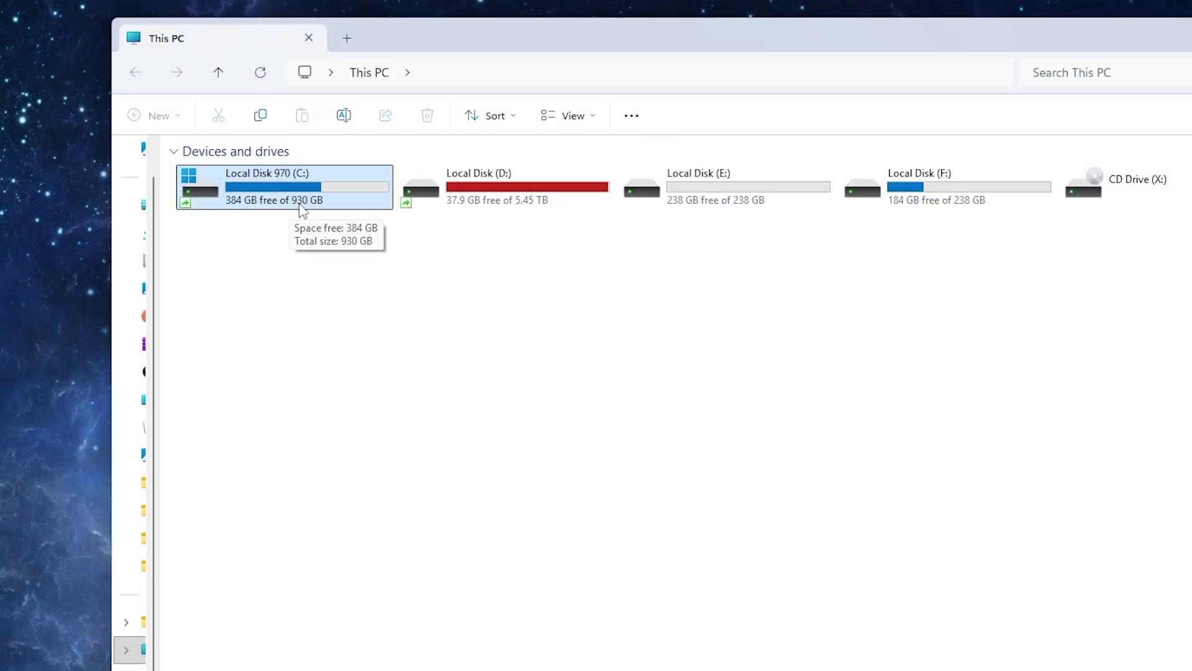
# - Show that Local Disk (E:) is empty, then highlight the E: drive's SSD model name
pyautogui.doubleClick(720, 211)
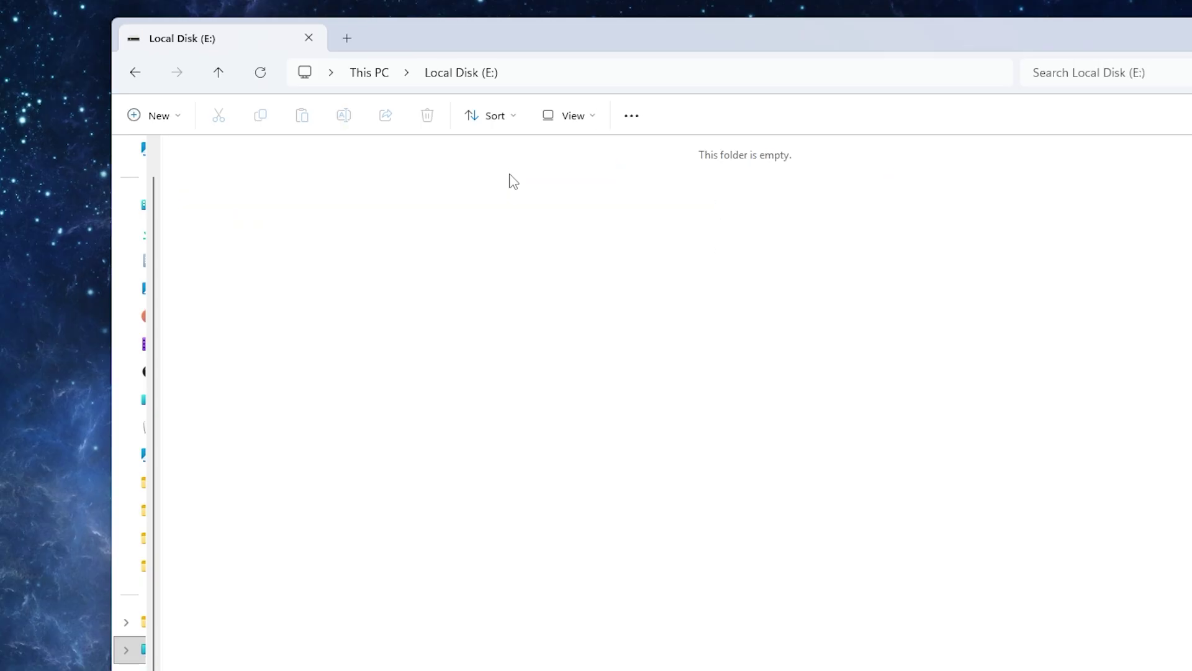
pyautogui.click(137, 80)
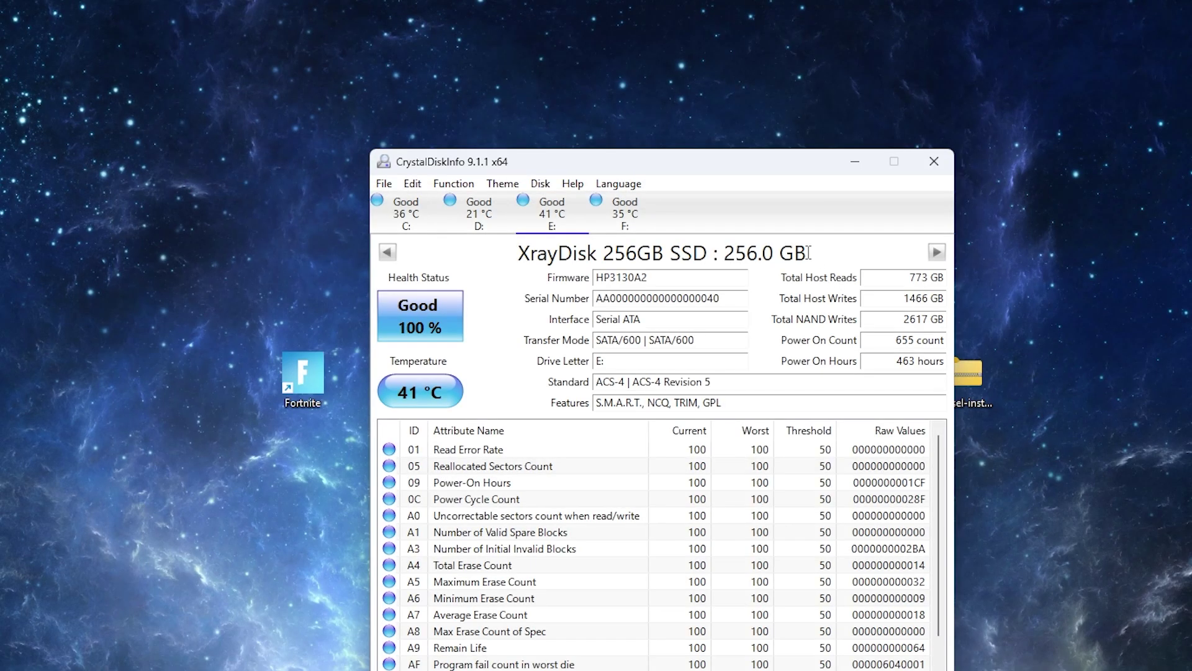
pyautogui.moveTo(807, 253)
pyautogui.mouseDown()
pyautogui.moveTo(559, 252)
pyautogui.moveTo(782, 253)
pyautogui.mouseUp()
pyautogui.moveTo(862, 255); pyautogui.dragTo(458, 253)
# - Highlight the installer's default installation path
pyautogui.moveTo(806, 252)
pyautogui.mouseDown()
pyautogui.moveTo(516, 253)
pyautogui.moveTo(605, 252)
pyautogui.mouseUp()
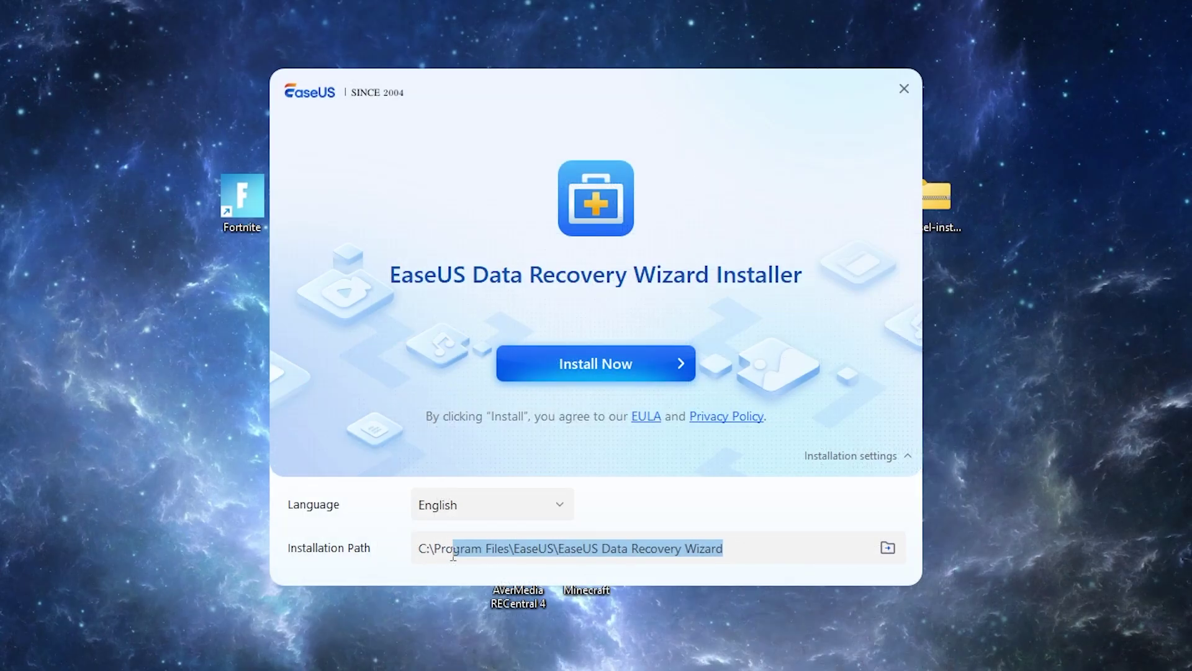
pyautogui.moveTo(453, 555); pyautogui.dragTo(435, 554)
pyautogui.click(428, 553)
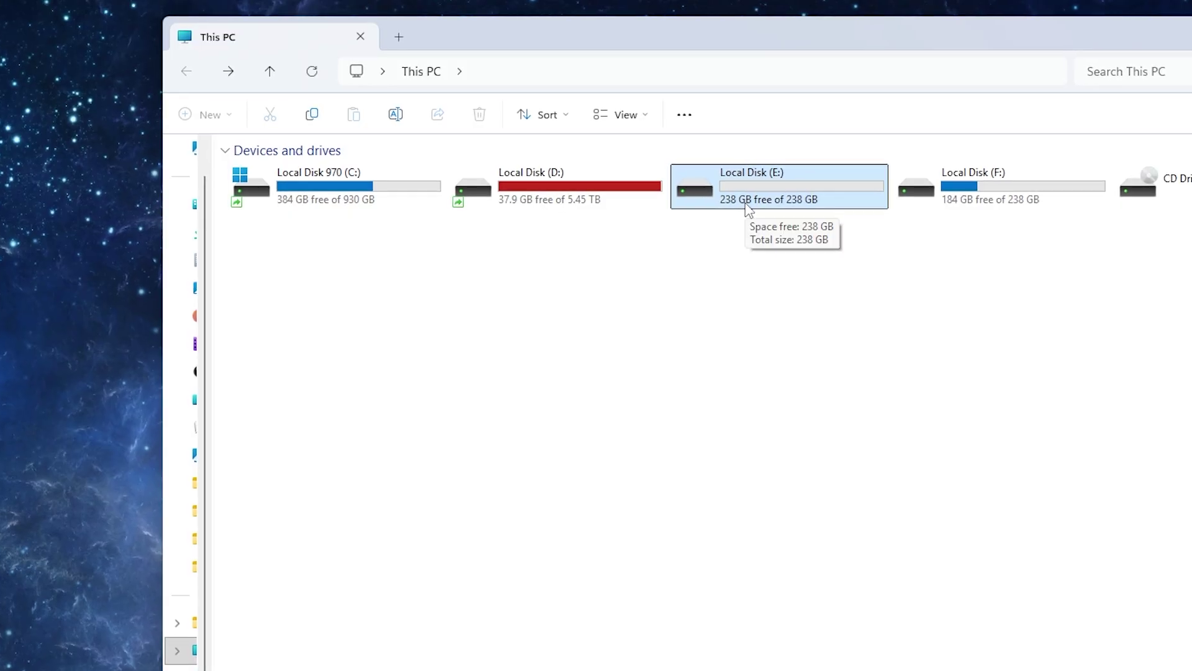
# - Reopen Local Disk (E:) to show it is empty, then return to the drive list
pyautogui.doubleClick(751, 210)
pyautogui.hotkey('alt', 'Left')
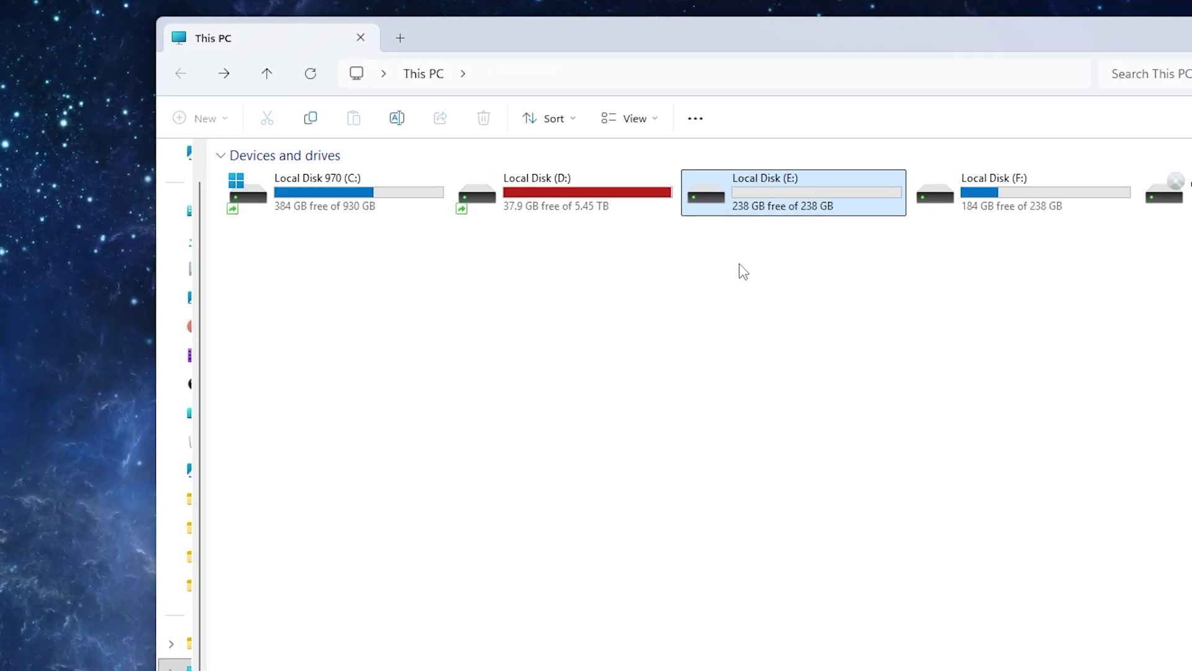
pyautogui.click(776, 298)
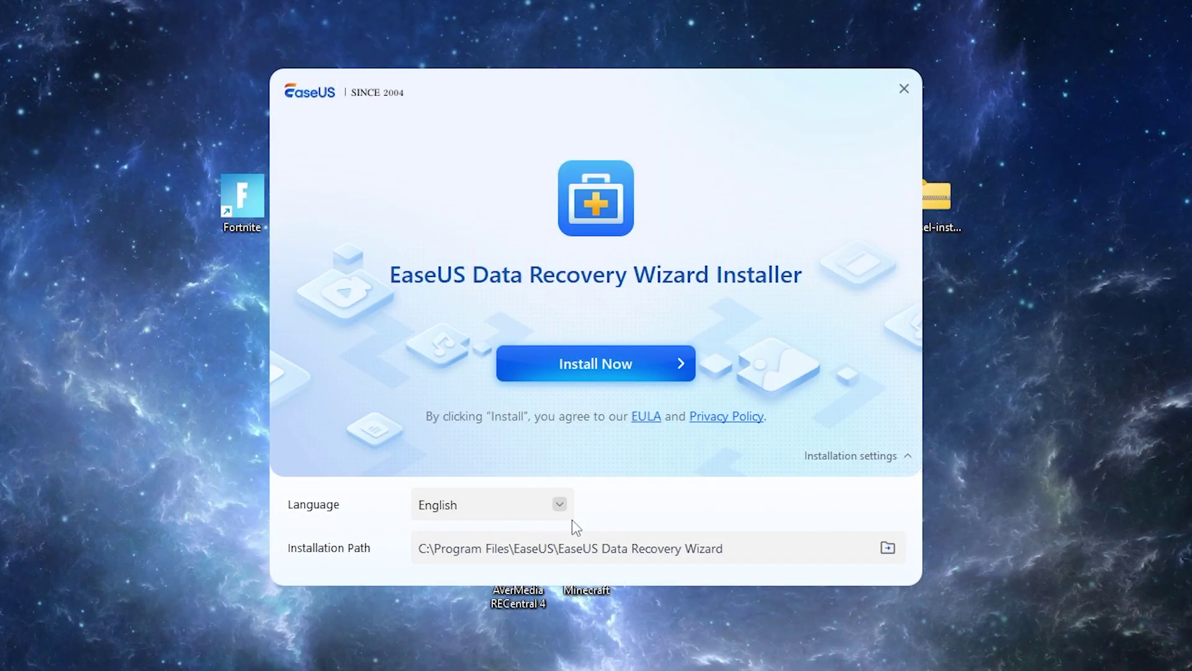
# - Keep English as the installer language and install Data Recovery Wizard to the default path
pyautogui.click(561, 508)
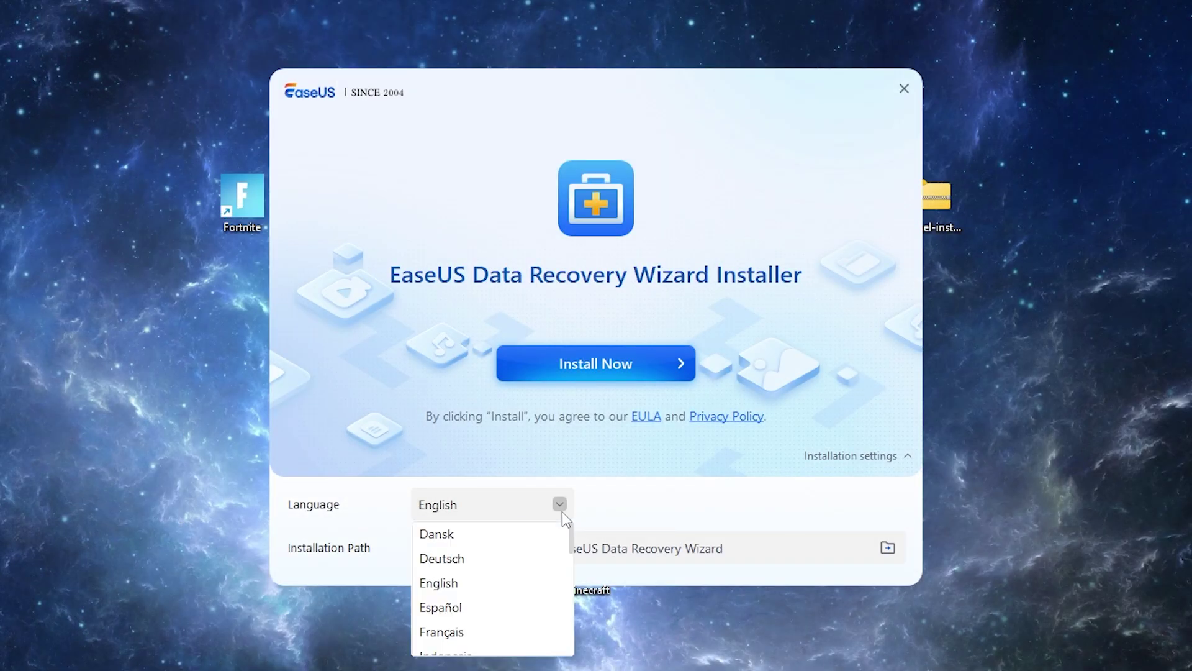
pyautogui.click(614, 568)
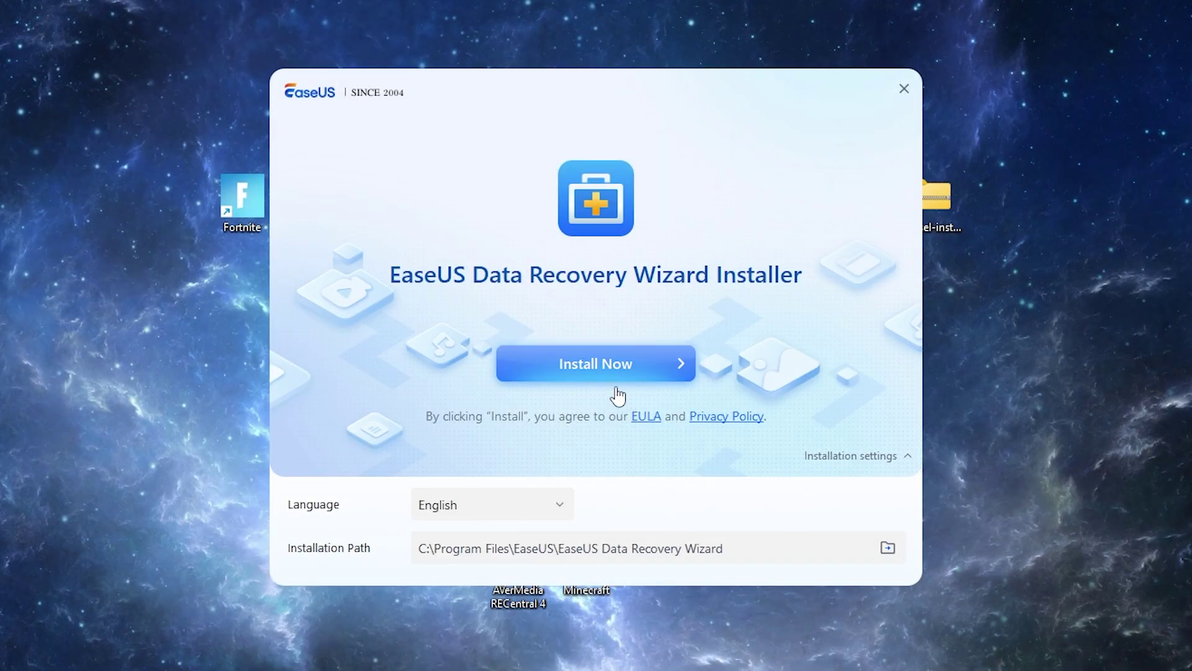
pyautogui.click(600, 377)
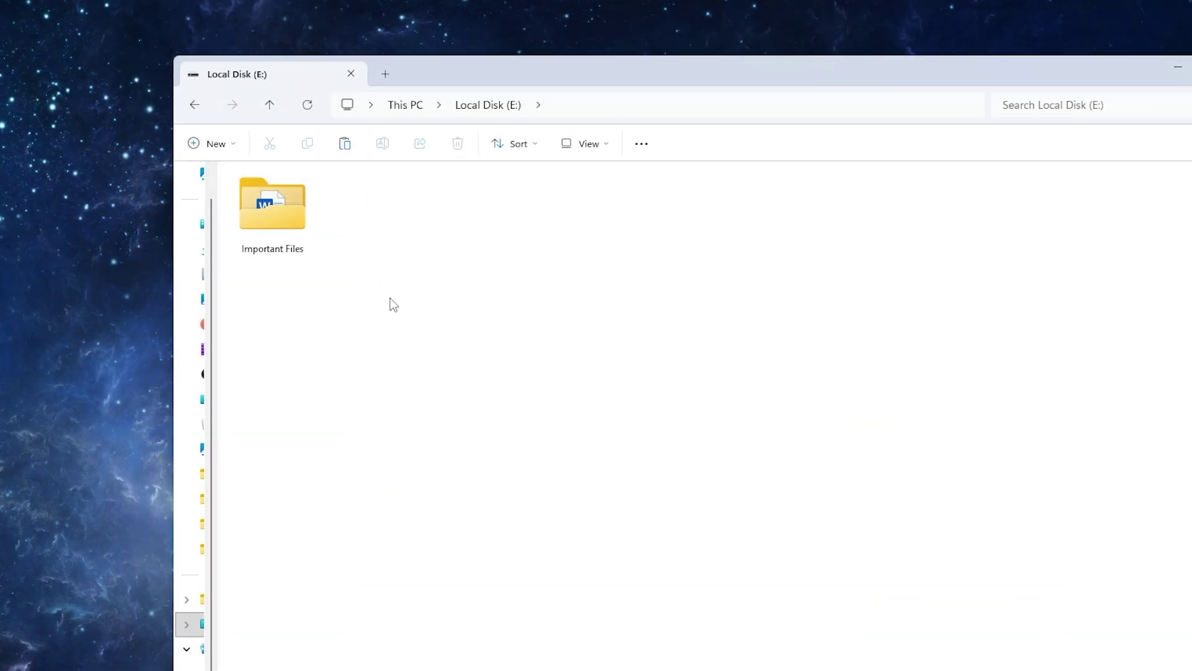
# - Open the Important Files folder and preview its image and Important information document
pyautogui.doubleClick(270, 234)
pyautogui.press('Down')
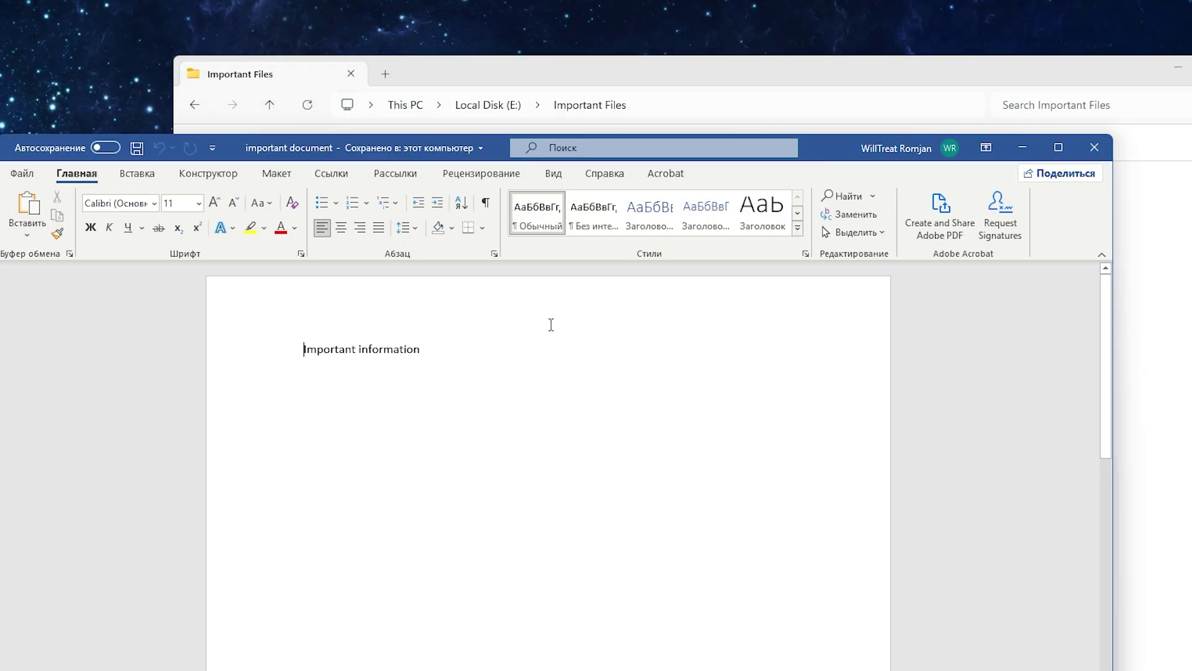
pyautogui.moveTo(551, 322); pyautogui.dragTo(263, 347)
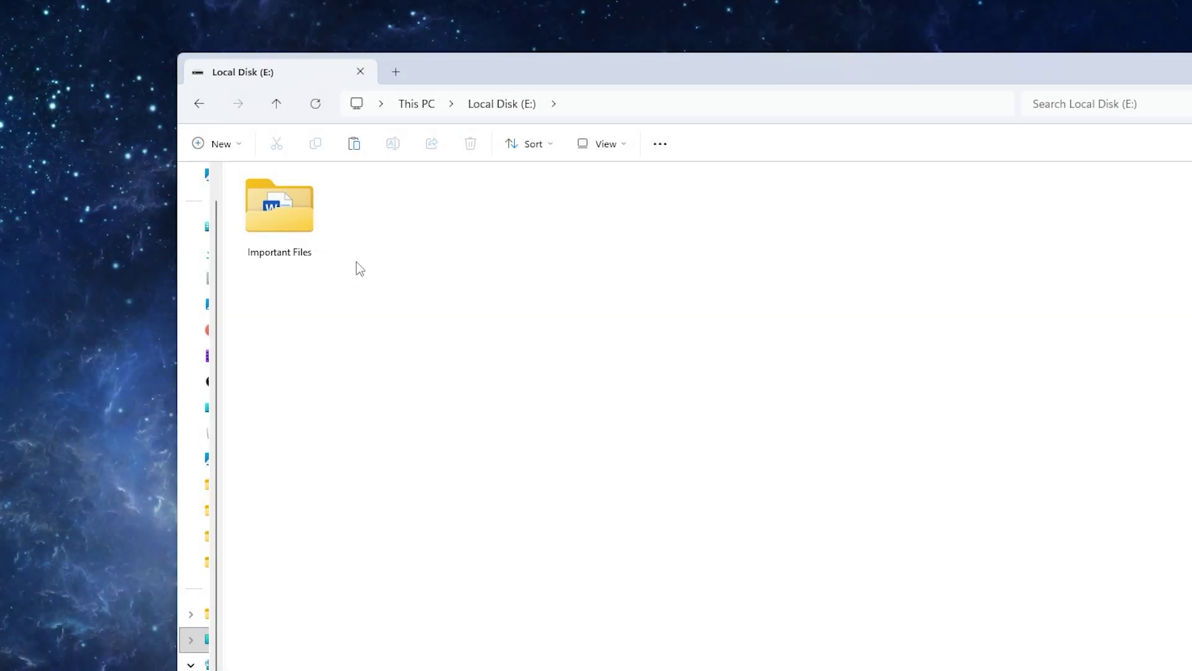
# - Permanently delete the Important Files folder from drive E
pyautogui.rightClick(282, 214)
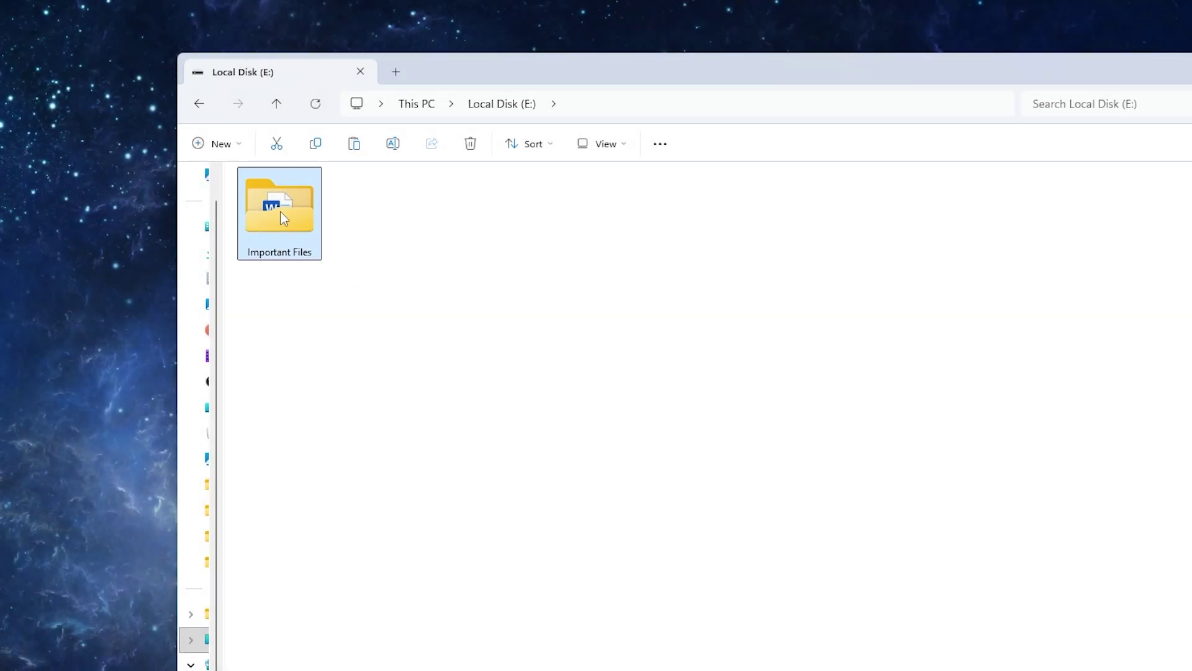
pyautogui.click(528, 251)
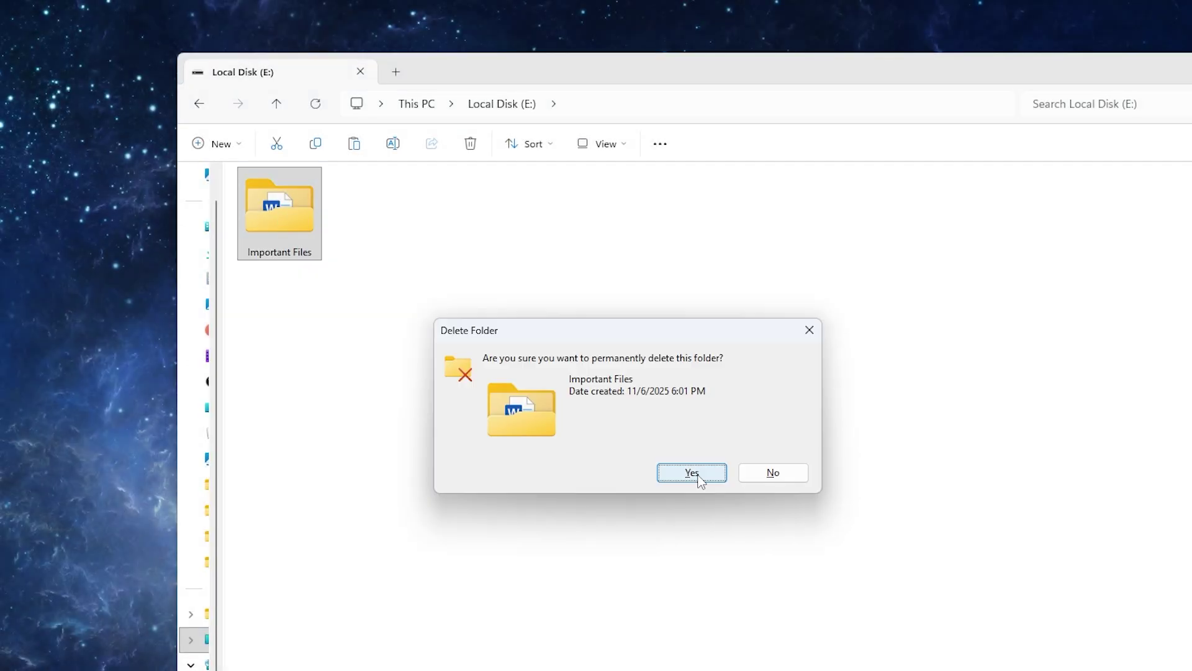
pyautogui.click(691, 472)
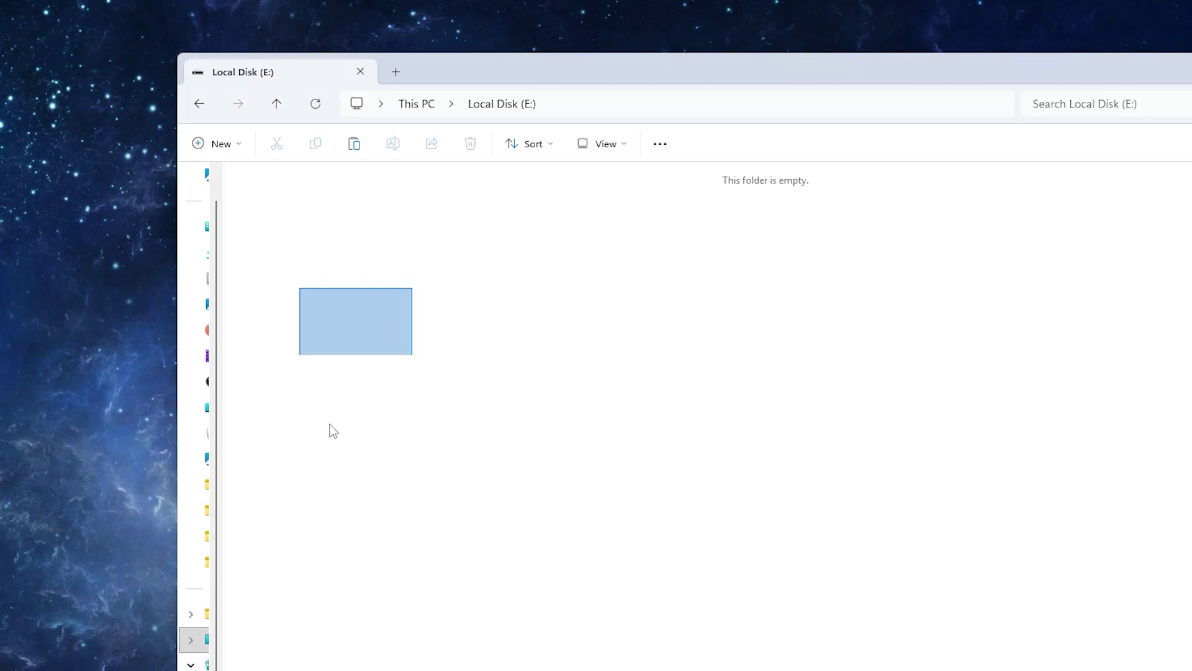
# - Confirm drive E is now empty, then search Local Disk(E:) for lost data
pyautogui.click(415, 104)
pyautogui.doubleClick(745, 211)
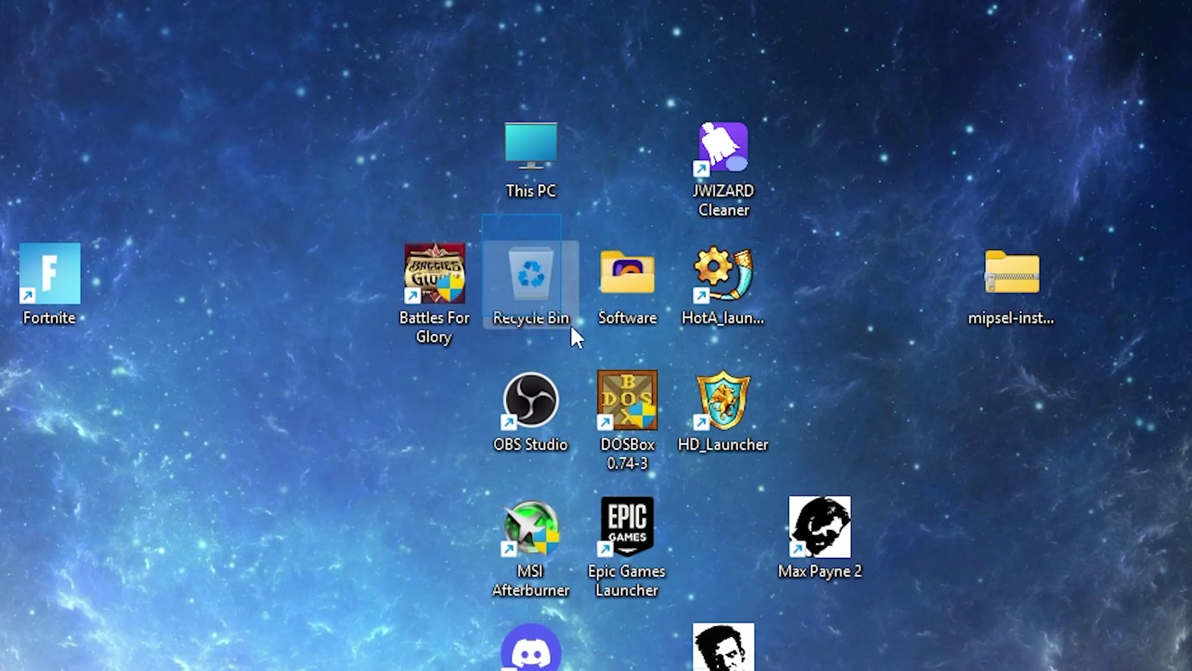
pyautogui.moveTo(483, 214); pyautogui.dragTo(509, 301)
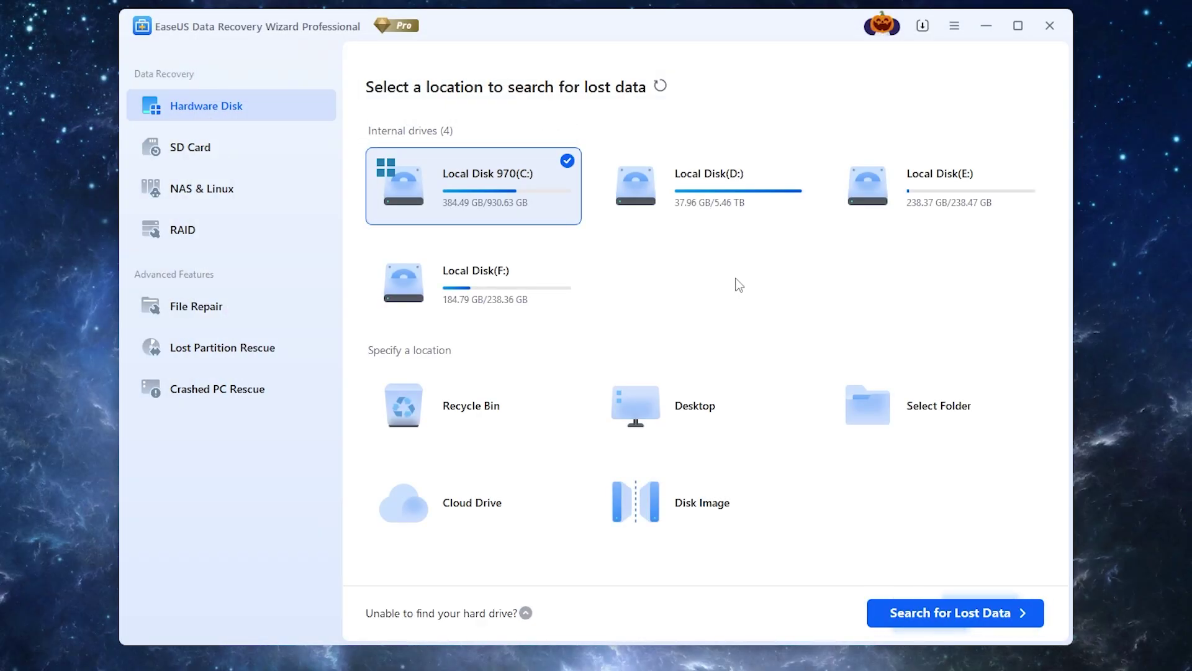
pyautogui.click(959, 181)
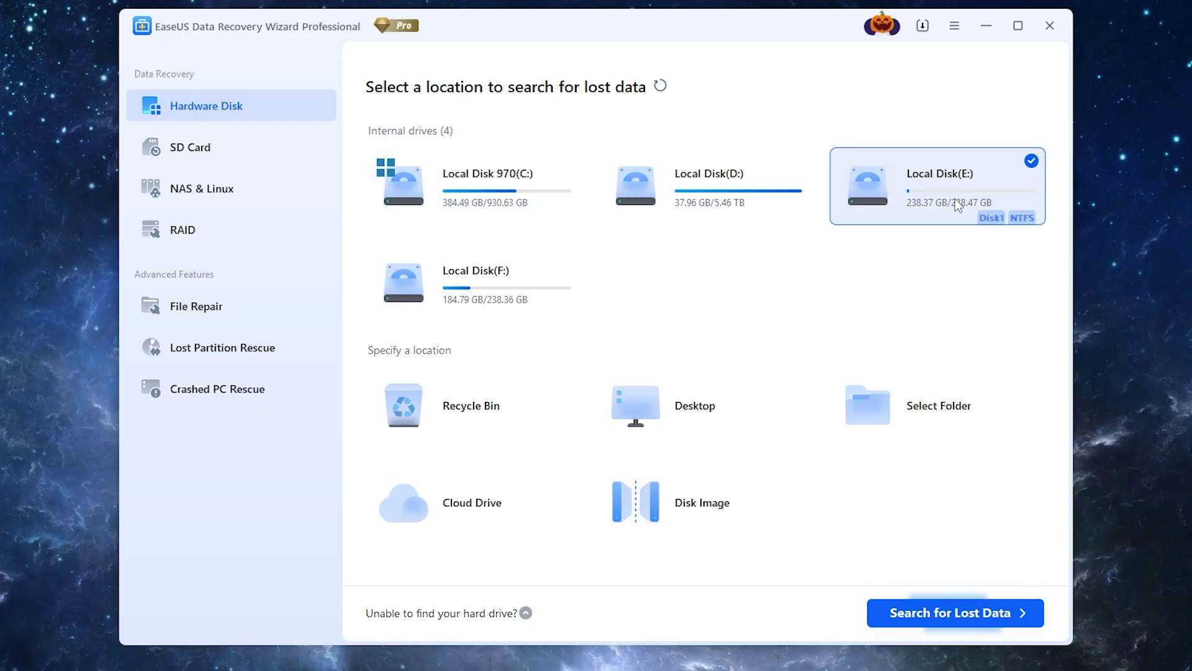
pyautogui.click(943, 627)
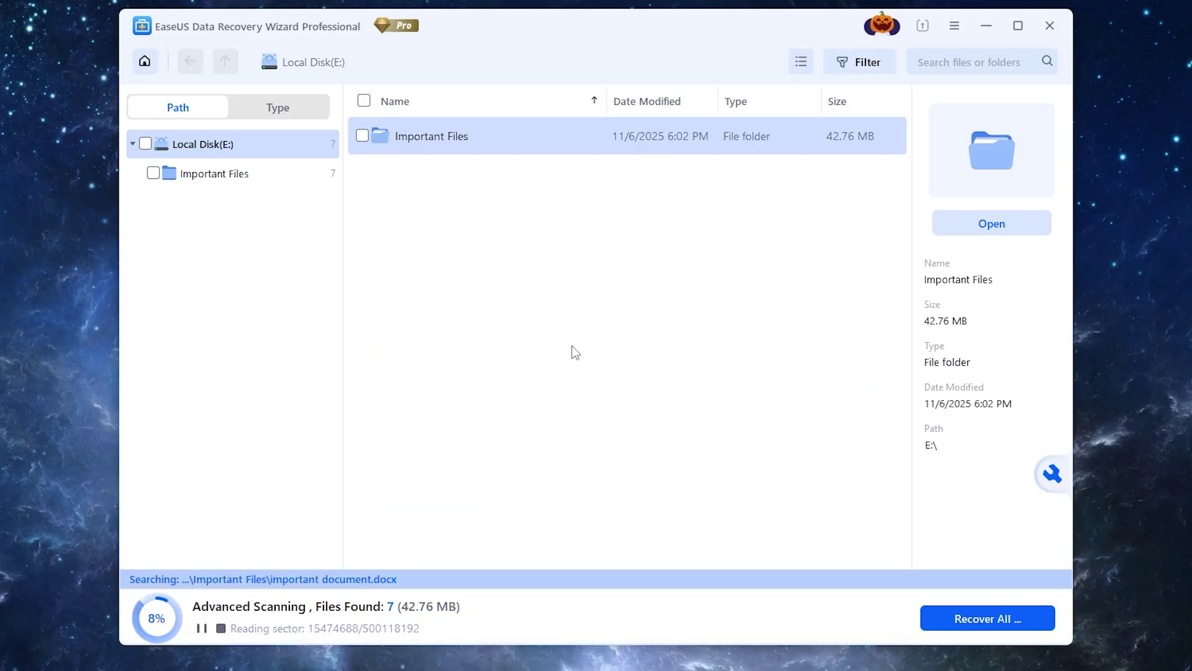
# - Stop the scan at seven files, inspect Important Files, and recover all seven
pyautogui.click(221, 628)
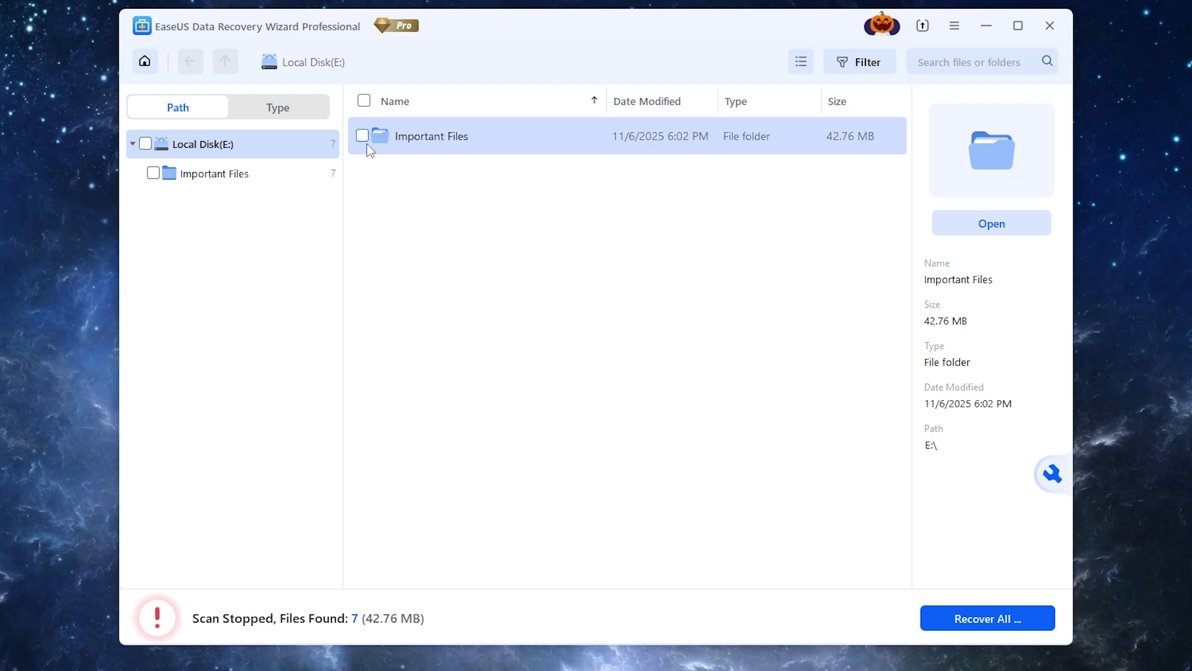
pyautogui.doubleClick(393, 141)
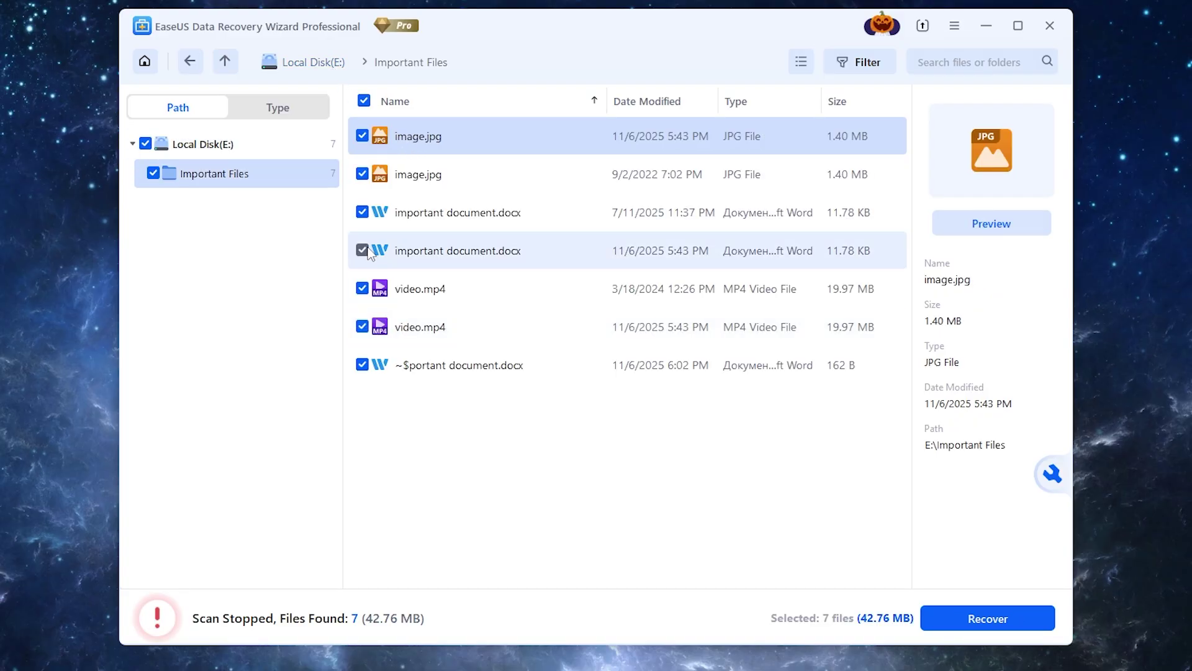
pyautogui.press('BackSpace')
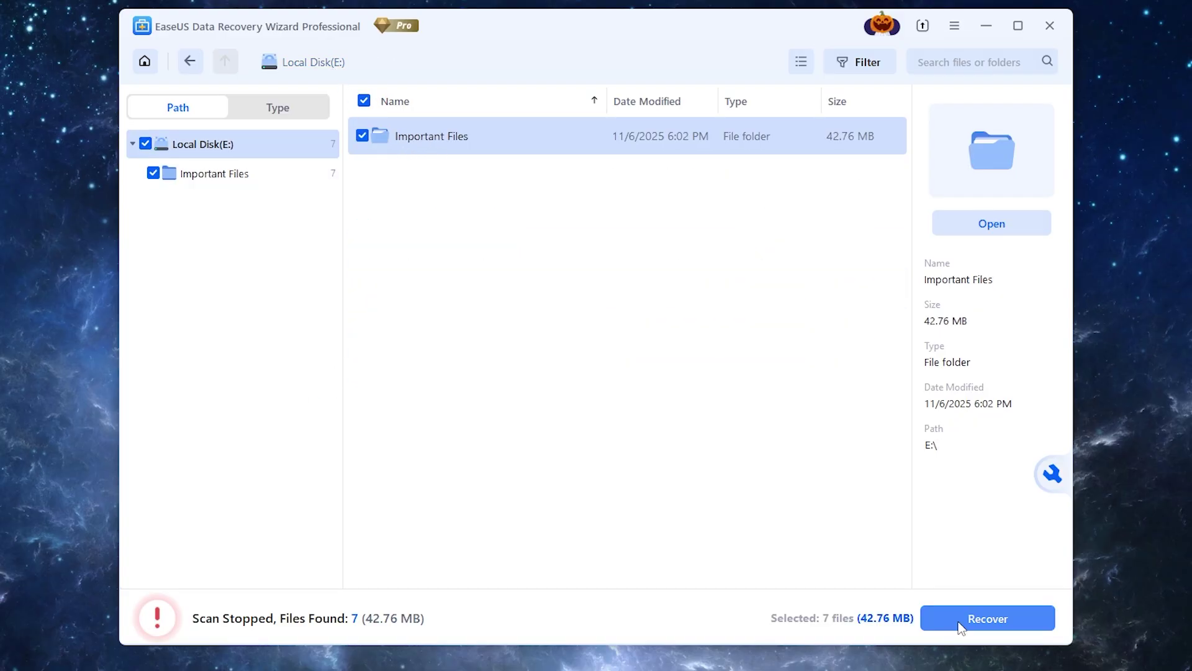
pyautogui.click(961, 621)
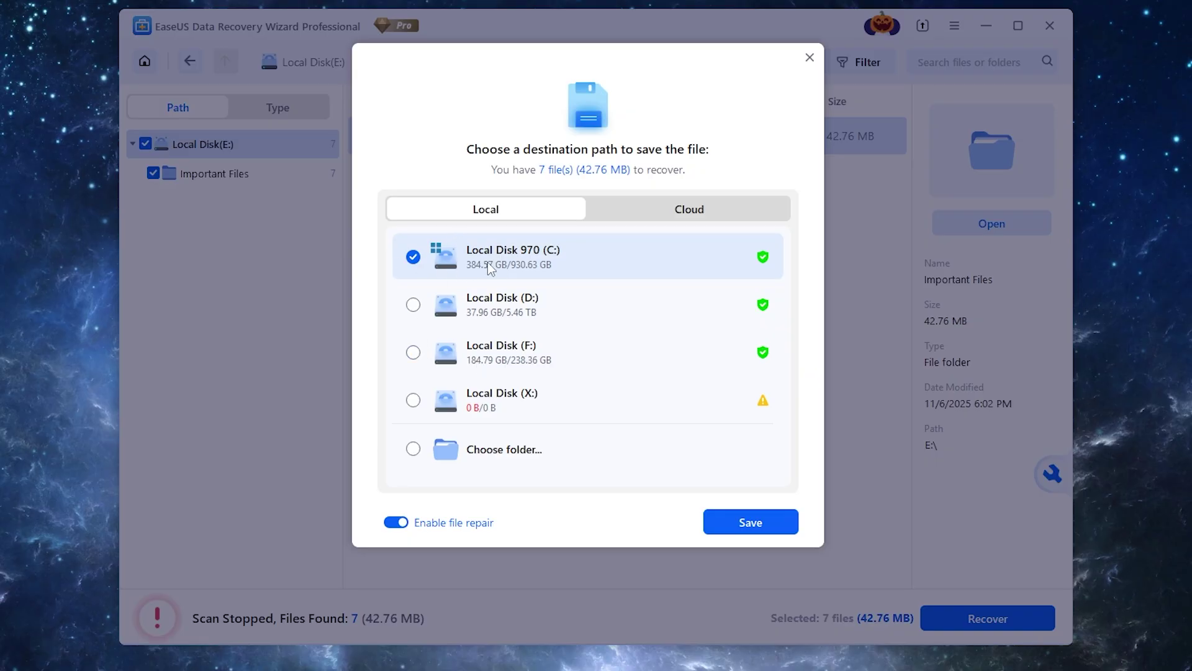
# - Save the seven files to Local Disk 970 (C:) and open a recovered image
pyautogui.click(751, 524)
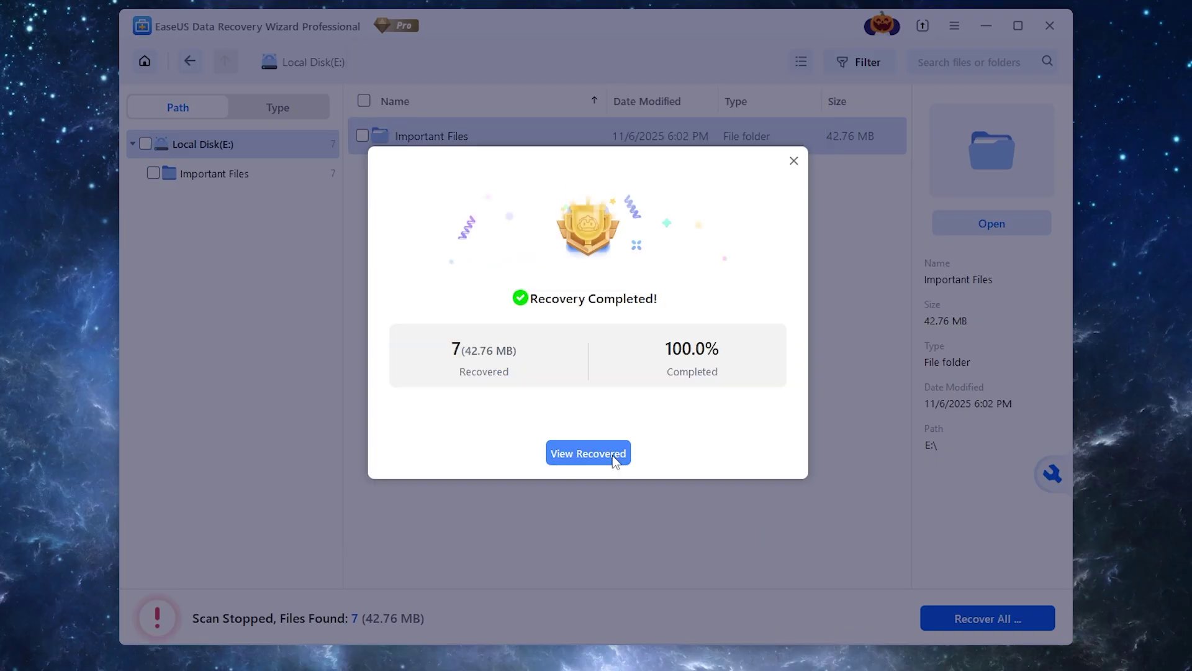
pyautogui.click(552, 456)
pyautogui.doubleClick(354, 145)
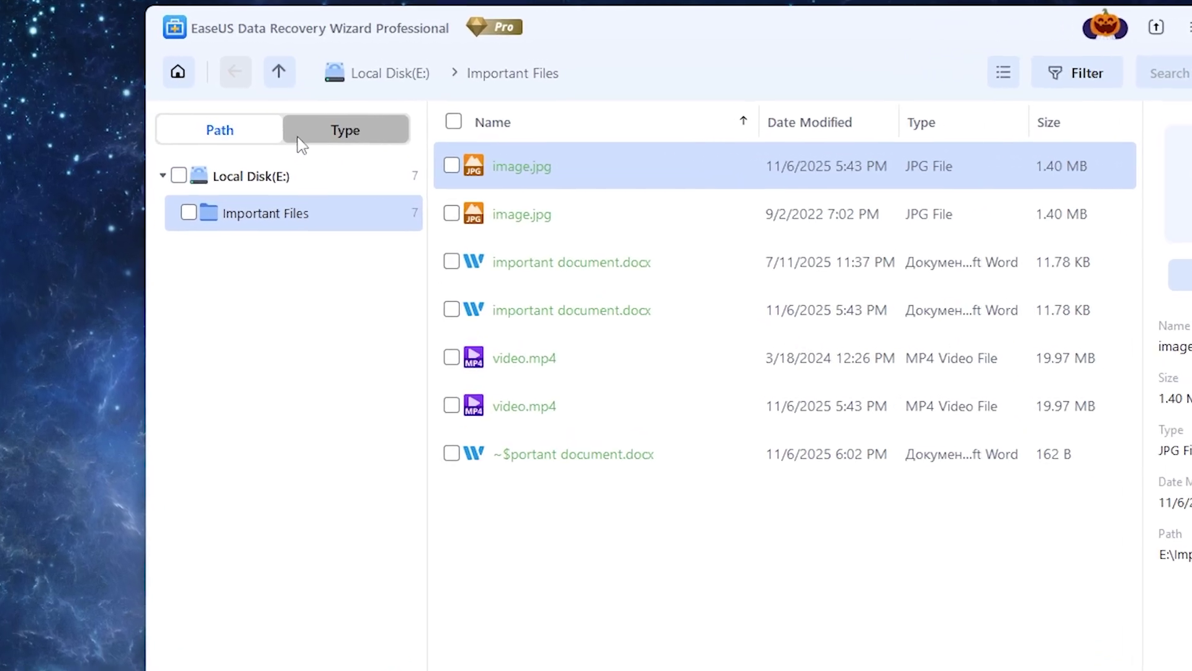
# - Browse the found files by type: jpg pictures, mp4 videos and docx documents
pyautogui.click(252, 111)
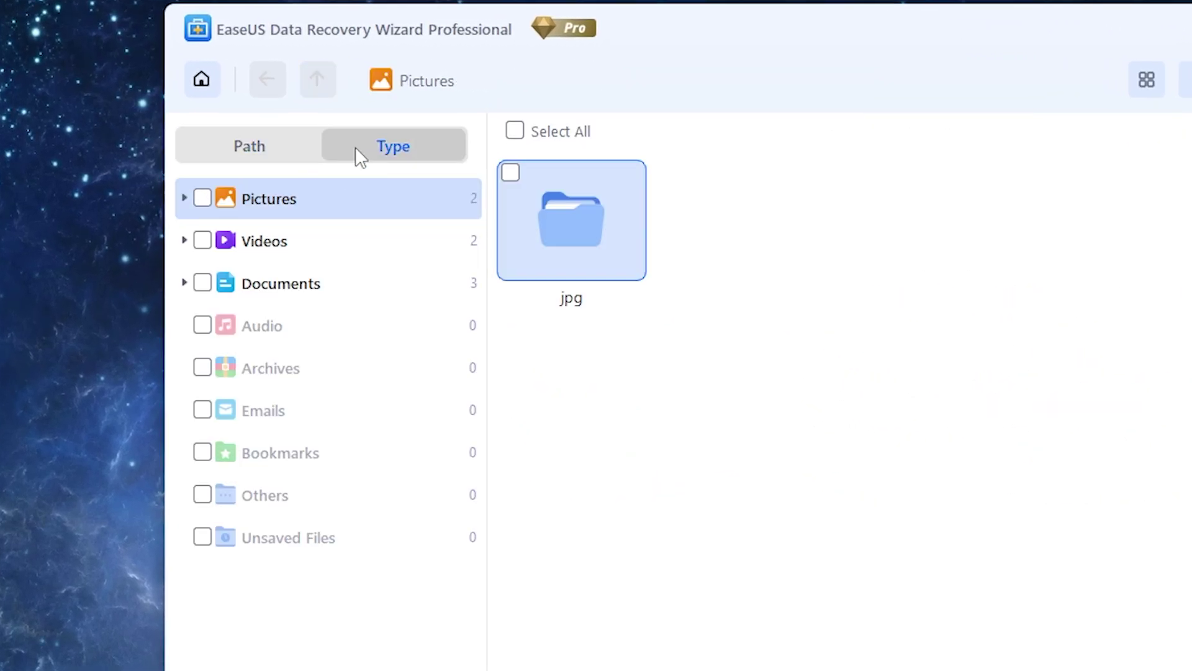
pyautogui.click(184, 197)
pyautogui.click(255, 242)
pyautogui.click(271, 285)
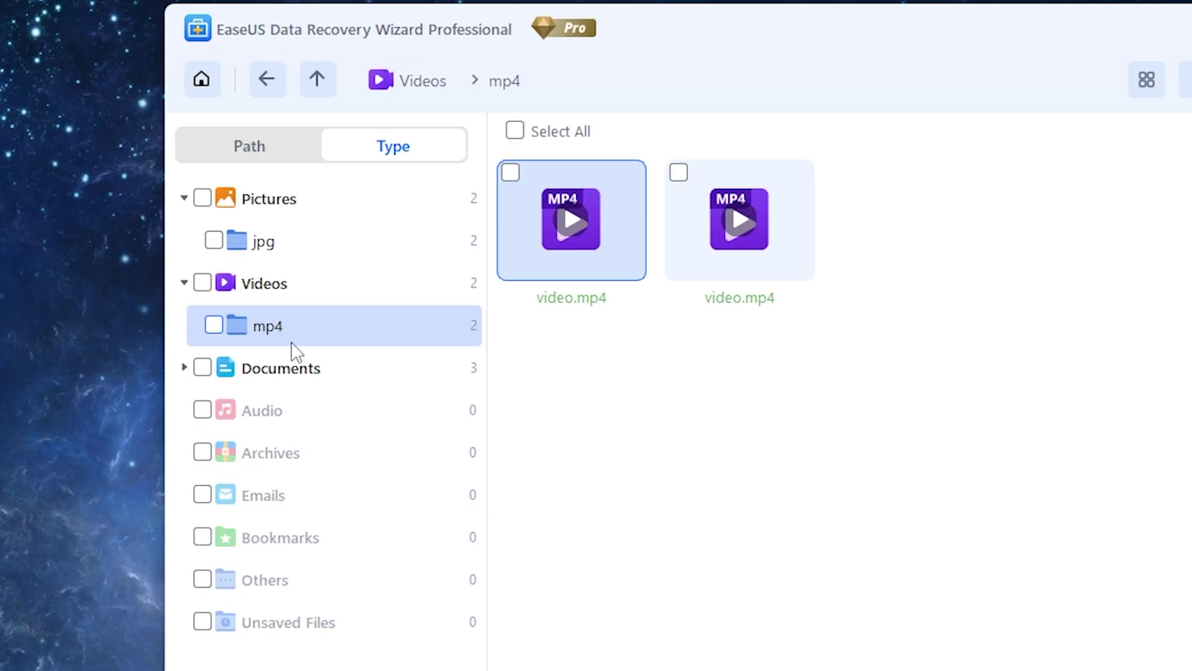
pyautogui.click(192, 284)
pyautogui.click(224, 368)
pyautogui.click(297, 424)
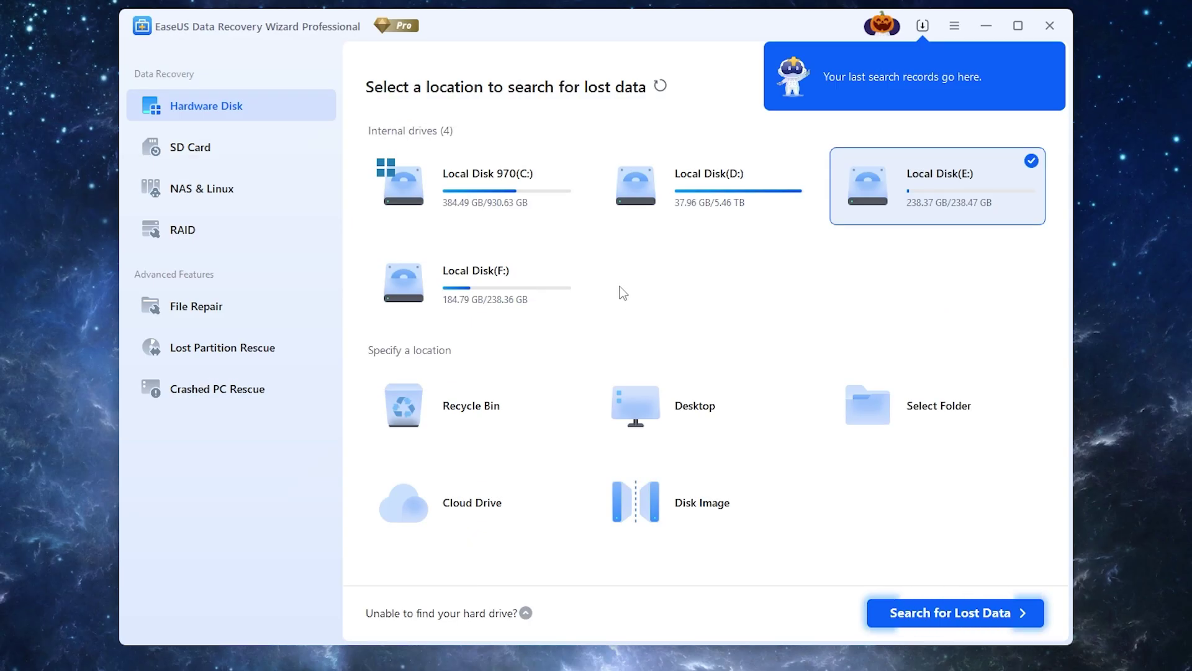
# - View the SD Card, File Repair and Crashed PC Rescue feature pages
pyautogui.click(227, 152)
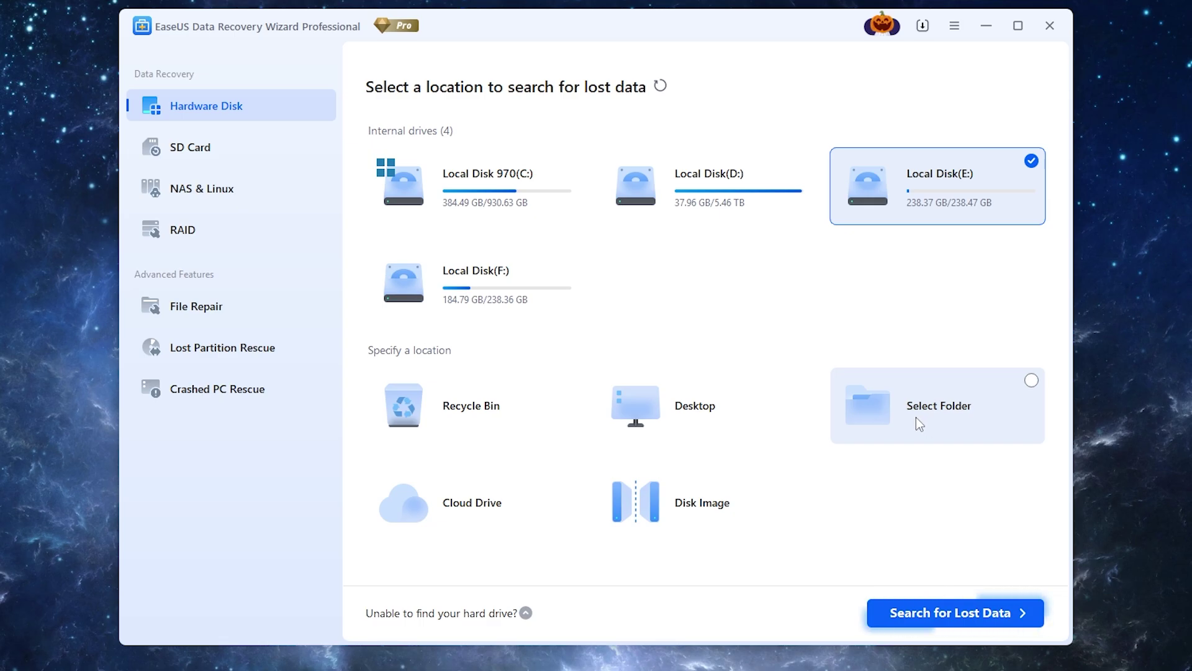
pyautogui.click(247, 319)
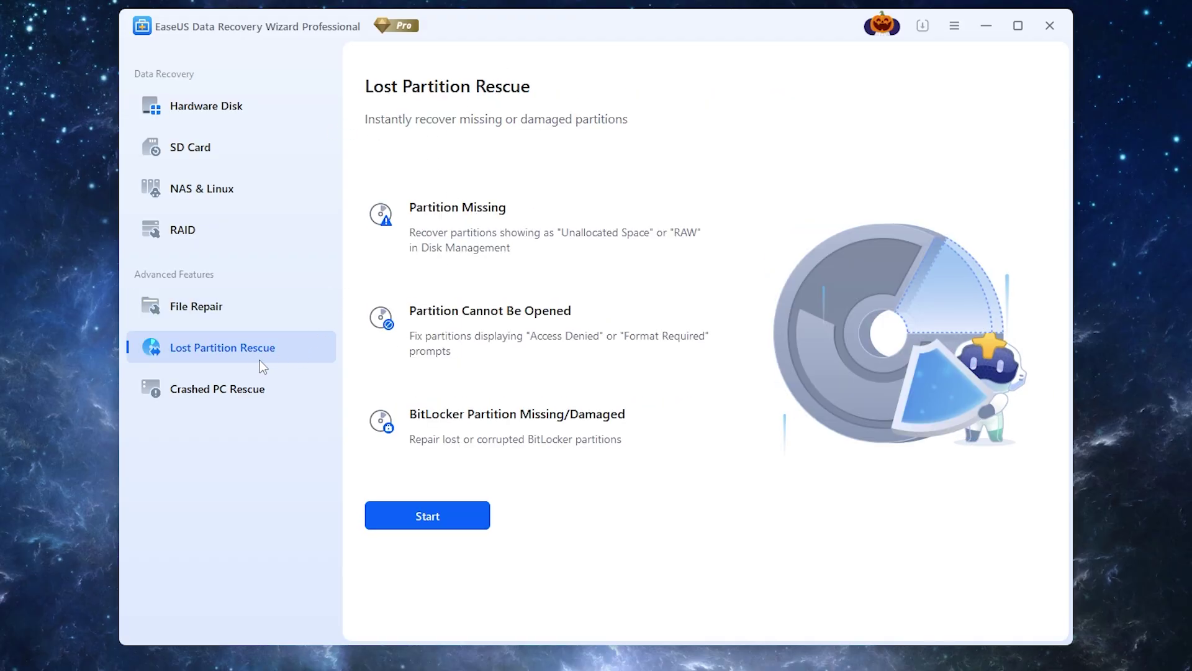
pyautogui.click(264, 397)
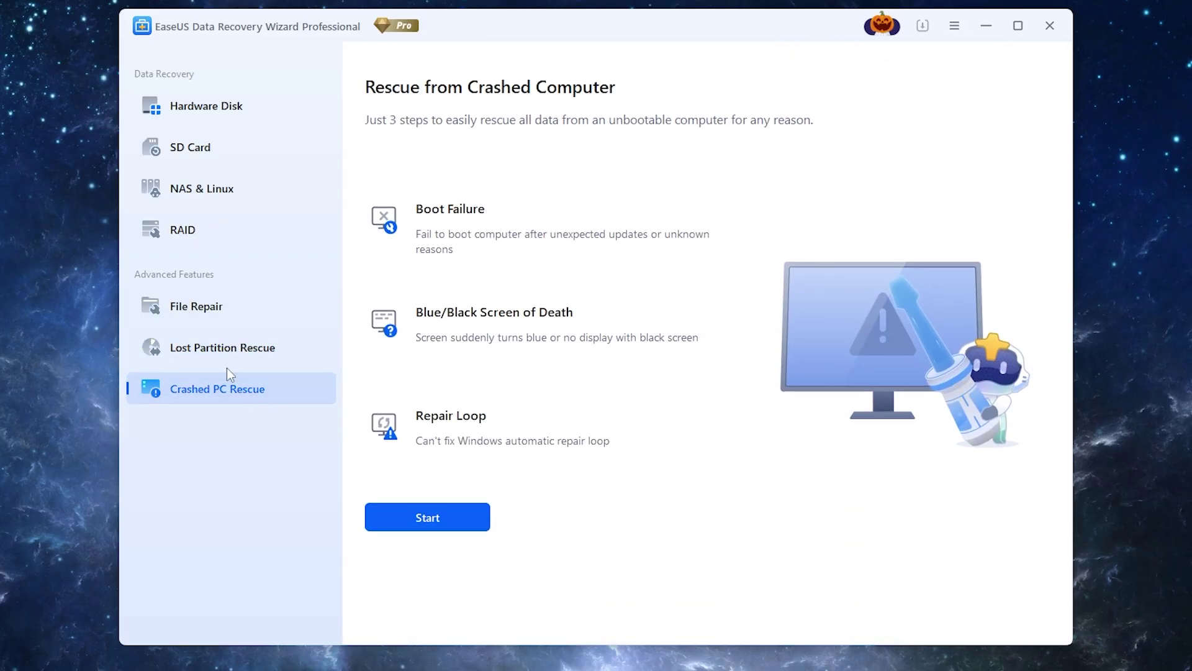